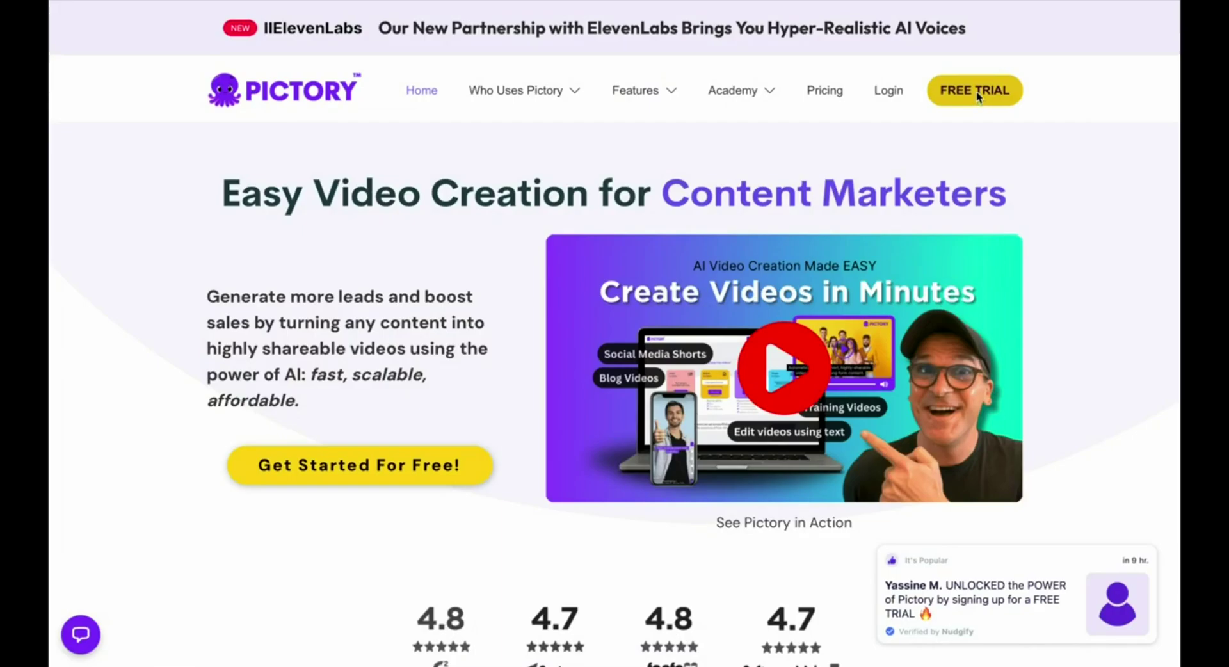
Start the Pictory free-trial sign-up from the homepage
{"action": "left_click", "coordinate": [976, 91]}
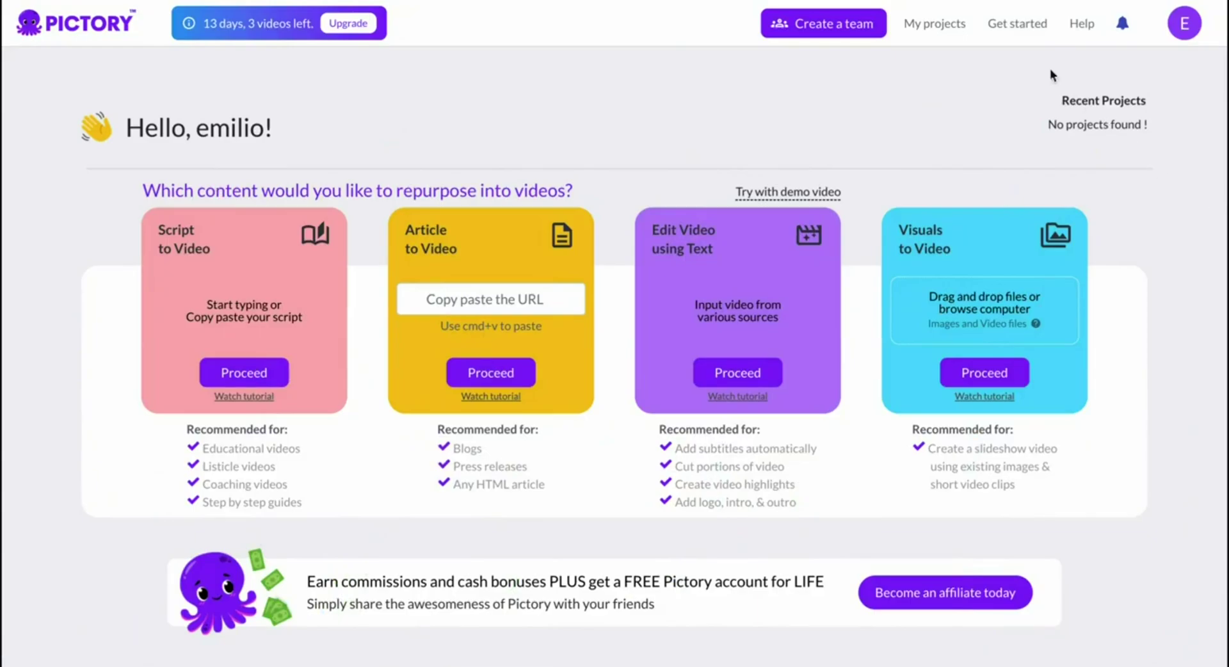
Raise the Premium plan's slider above 60 videos per month at 7 minutes per video
{"action": "left_click", "coordinate": [346, 24]}
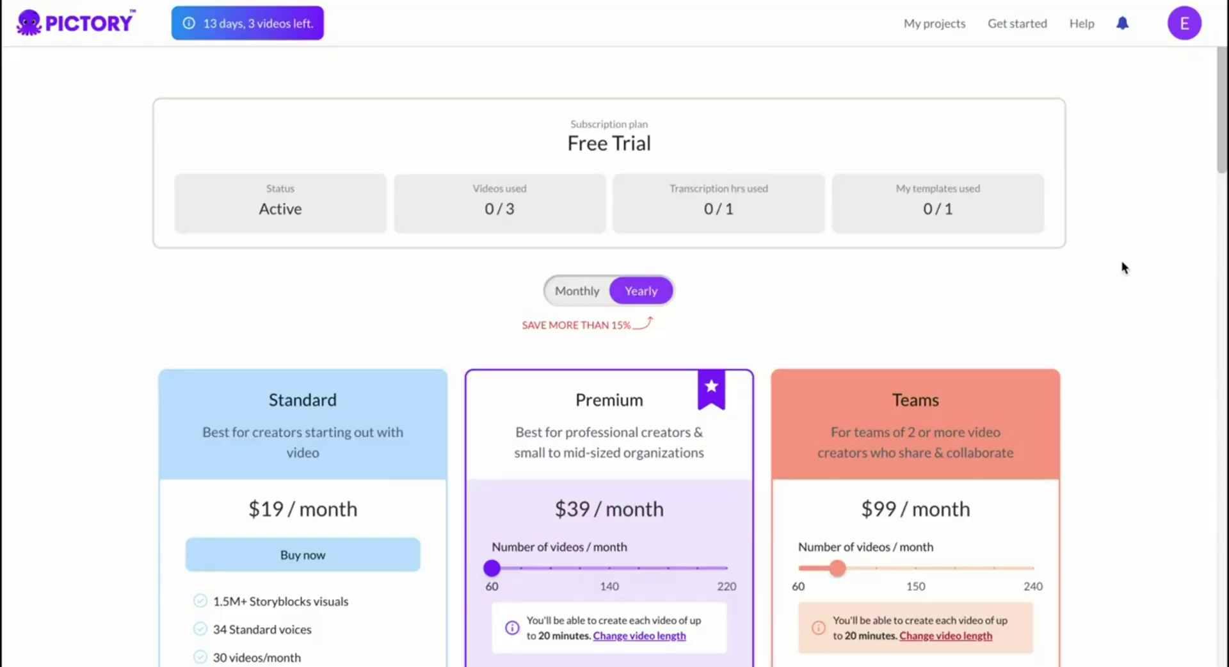
{"action": "scroll", "coordinate": [1124, 268], "scroll_direction": "down", "scroll_amount": 2}
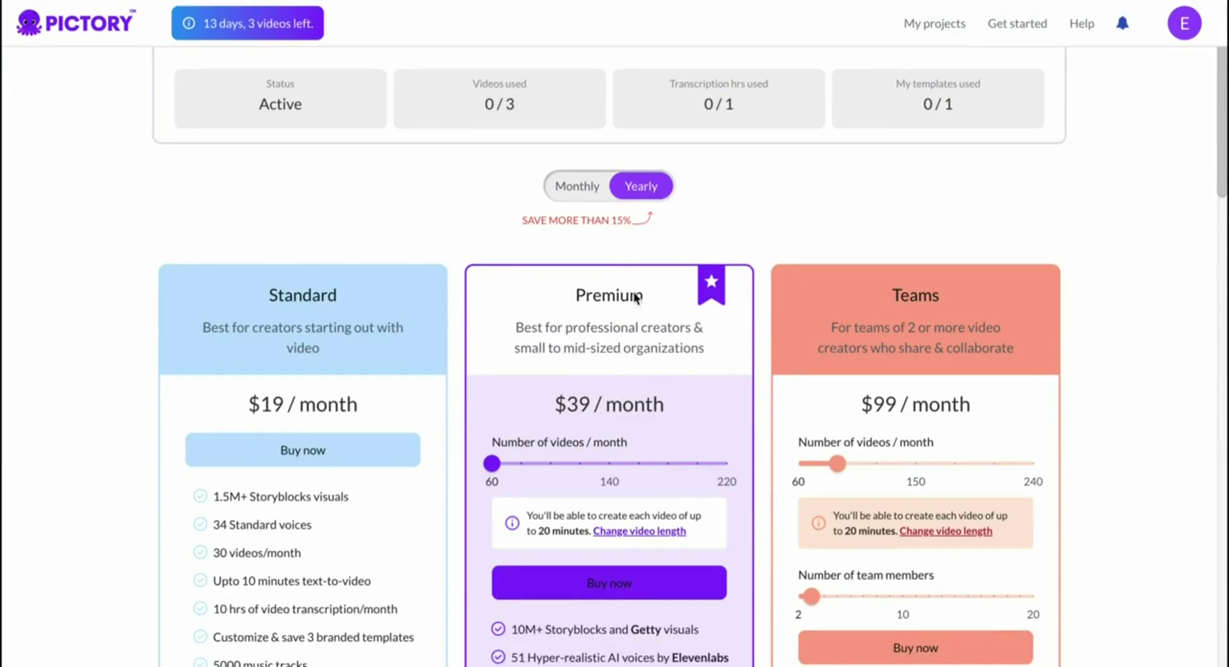
{"action": "left_click_drag", "start_coordinate": [492, 462], "coordinate": [642, 469]}
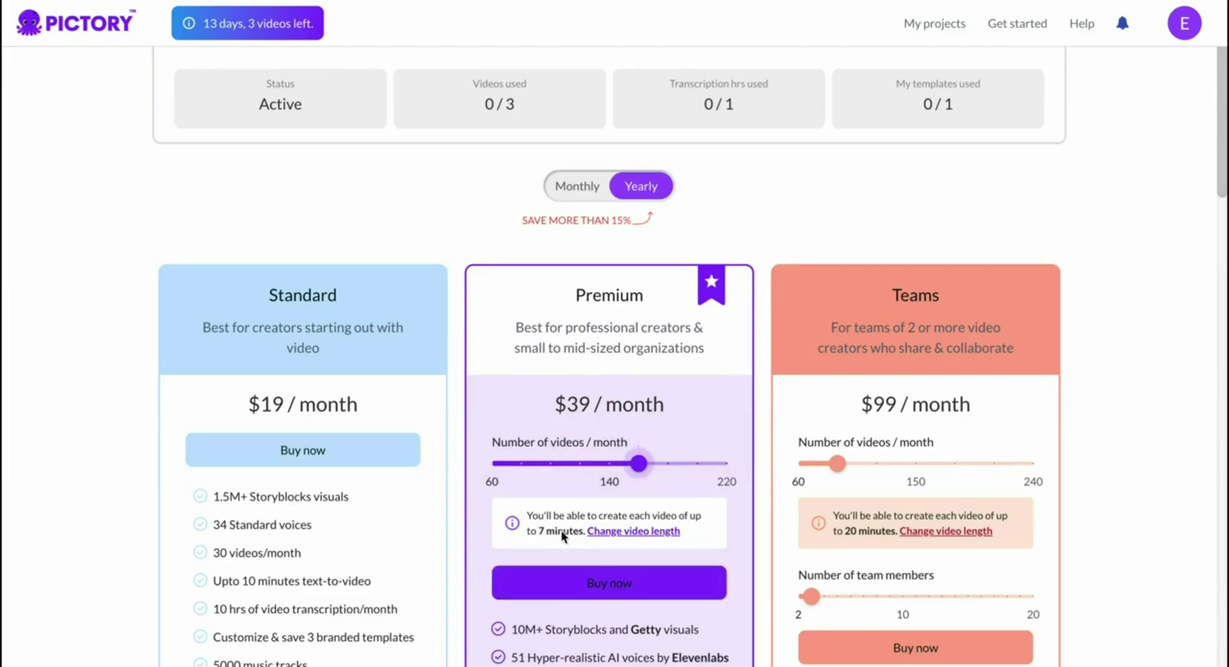
{"action": "mouse_move", "coordinate": [640, 467]}
{"action": "scroll", "coordinate": [626, 582], "scroll_direction": "down", "scroll_amount": 3}
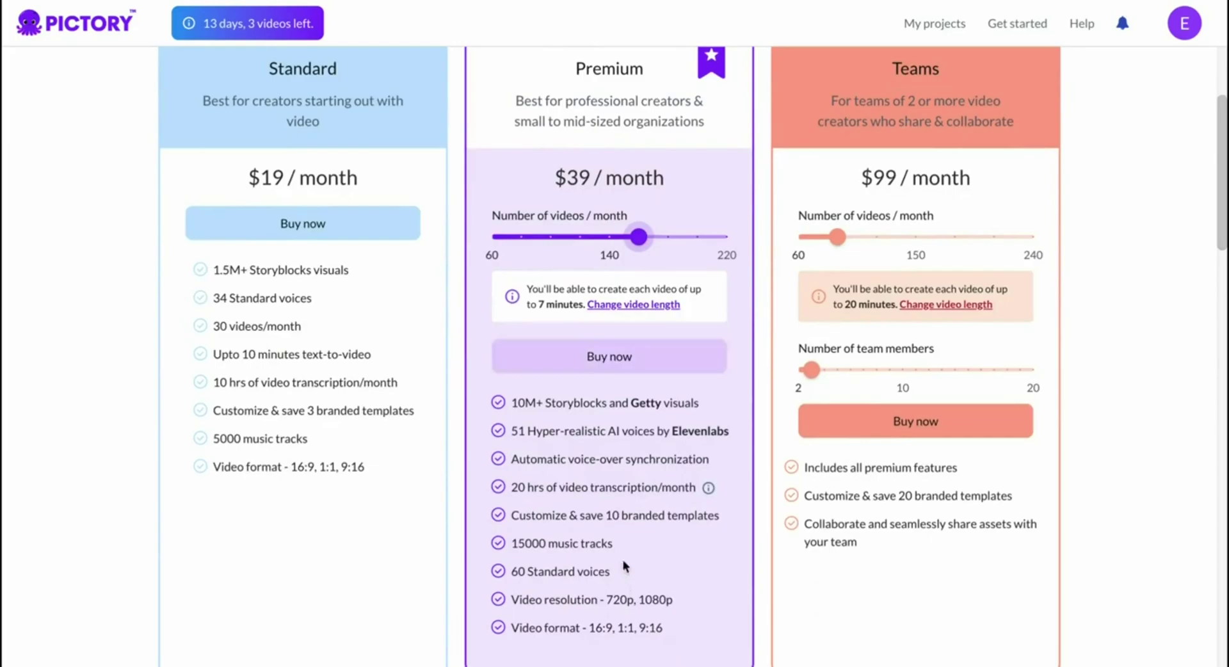
Check out the yearly Premium plan with a 20% coupon, totalling $374.40
{"action": "left_click", "coordinate": [577, 353]}
{"action": "left_click", "coordinate": [772, 198]}
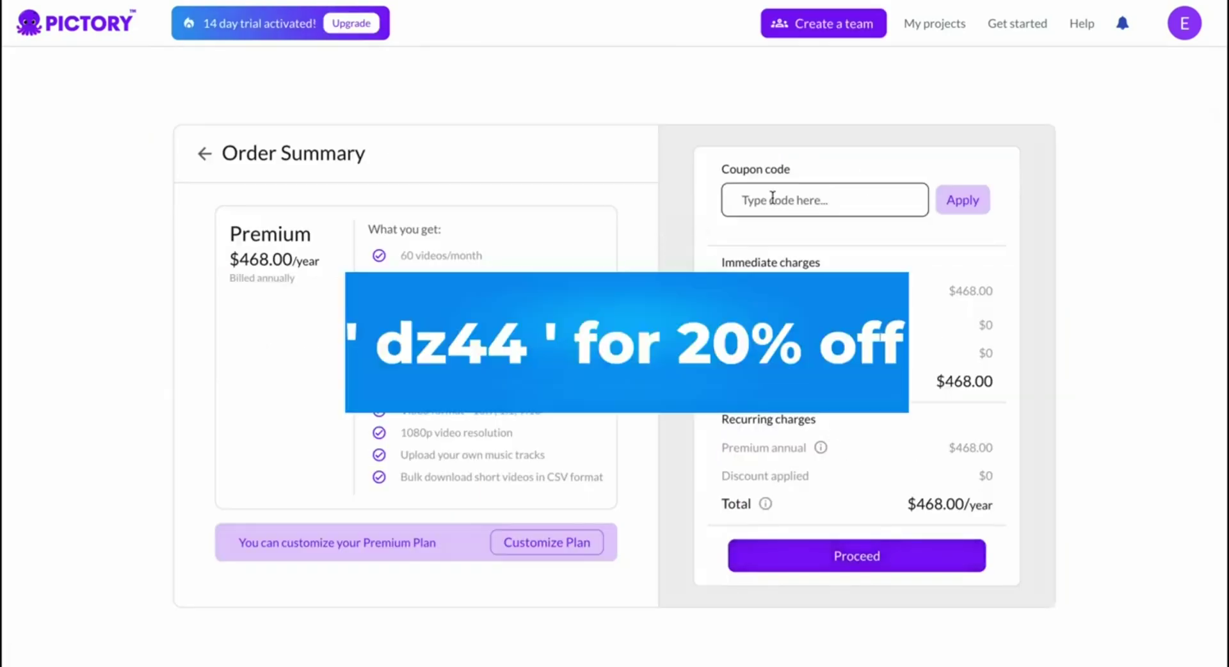
{"action": "type", "text": "dz44"}
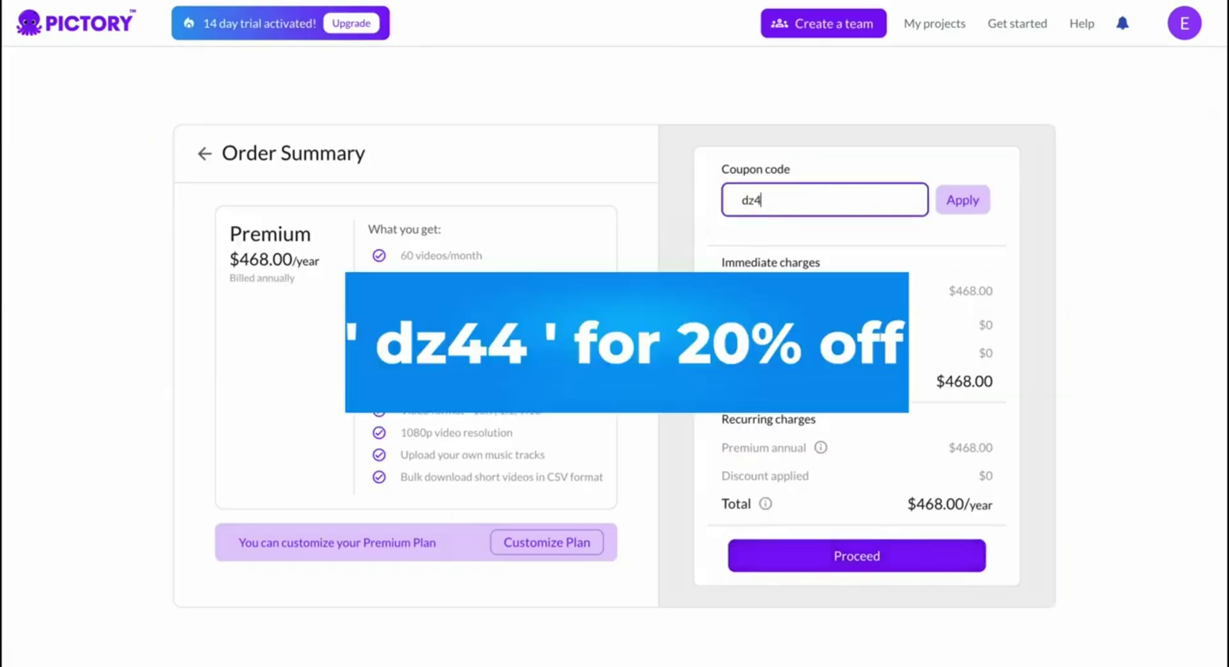
{"action": "left_click", "coordinate": [958, 200]}
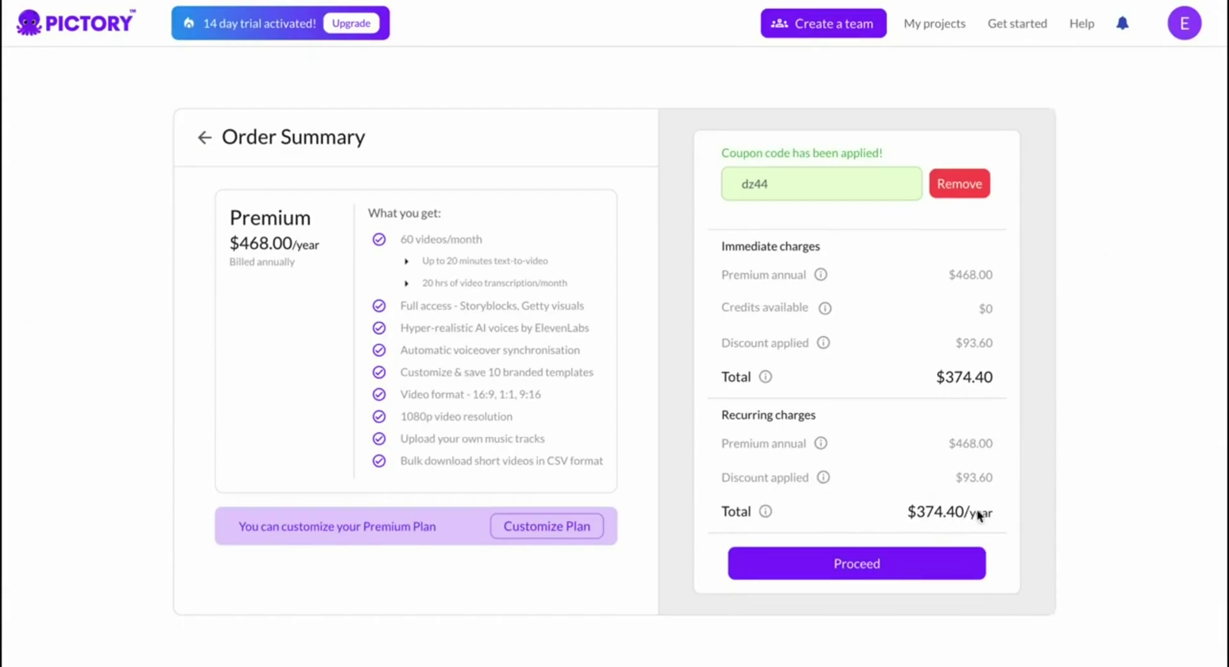
{"action": "left_click", "coordinate": [921, 558]}
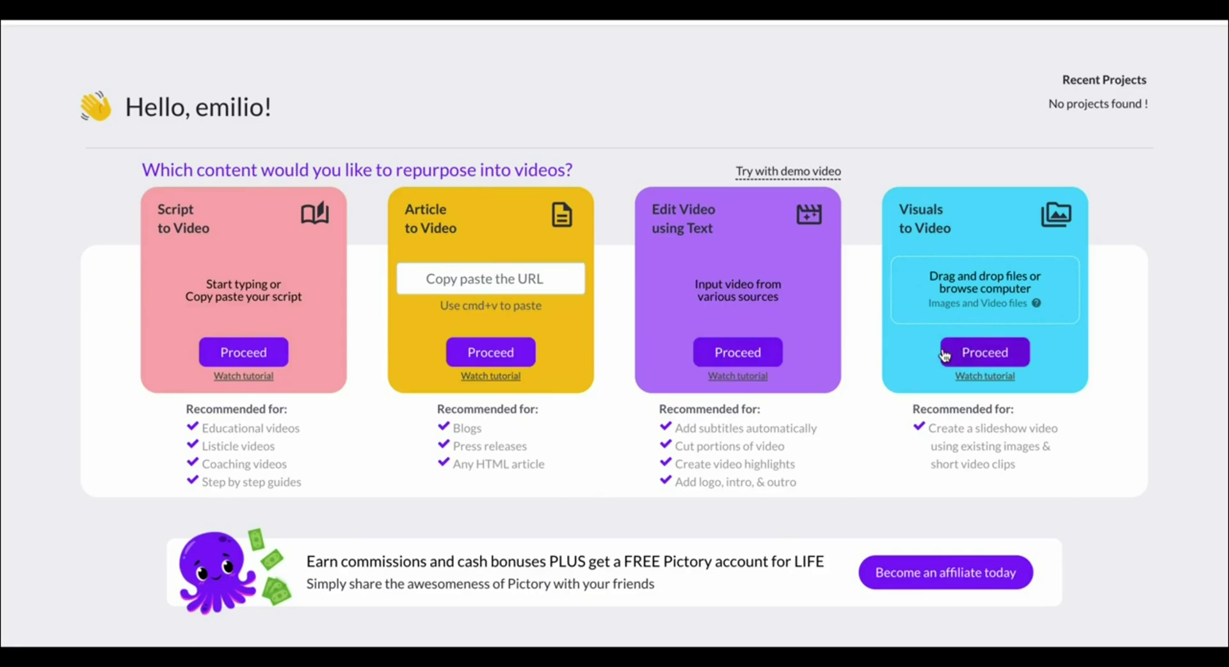
Start a Script to Video project and paste in the 4538-character London travel script
{"action": "left_click", "coordinate": [240, 357]}
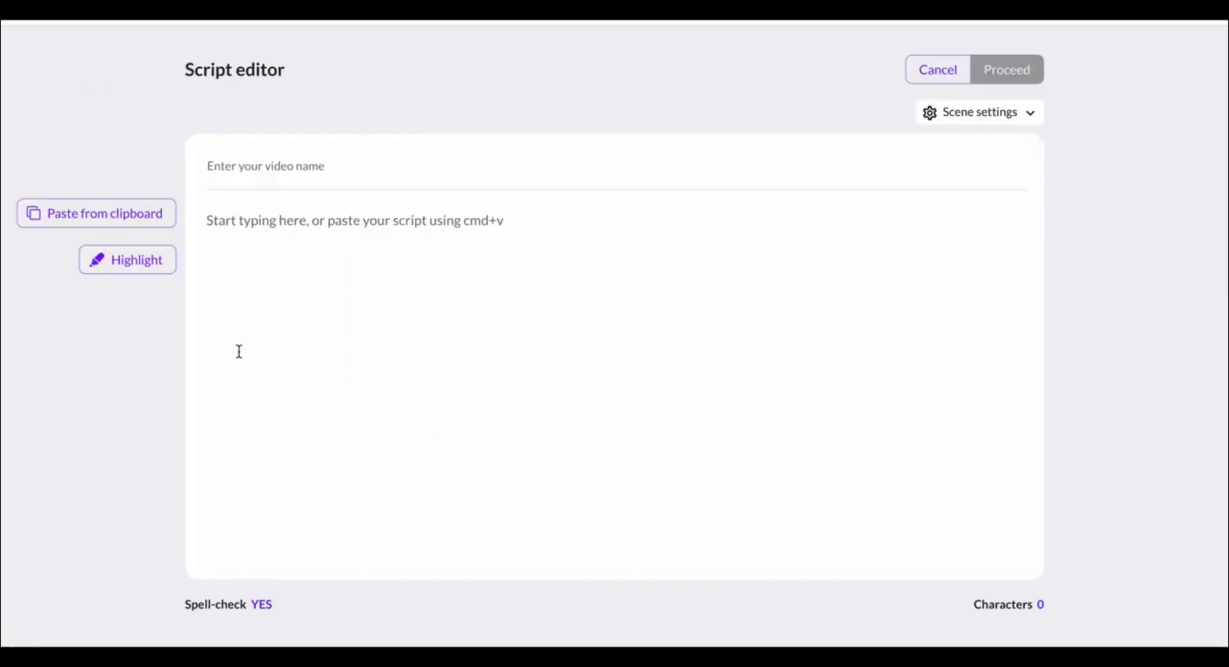
{"action": "left_click", "coordinate": [292, 221]}
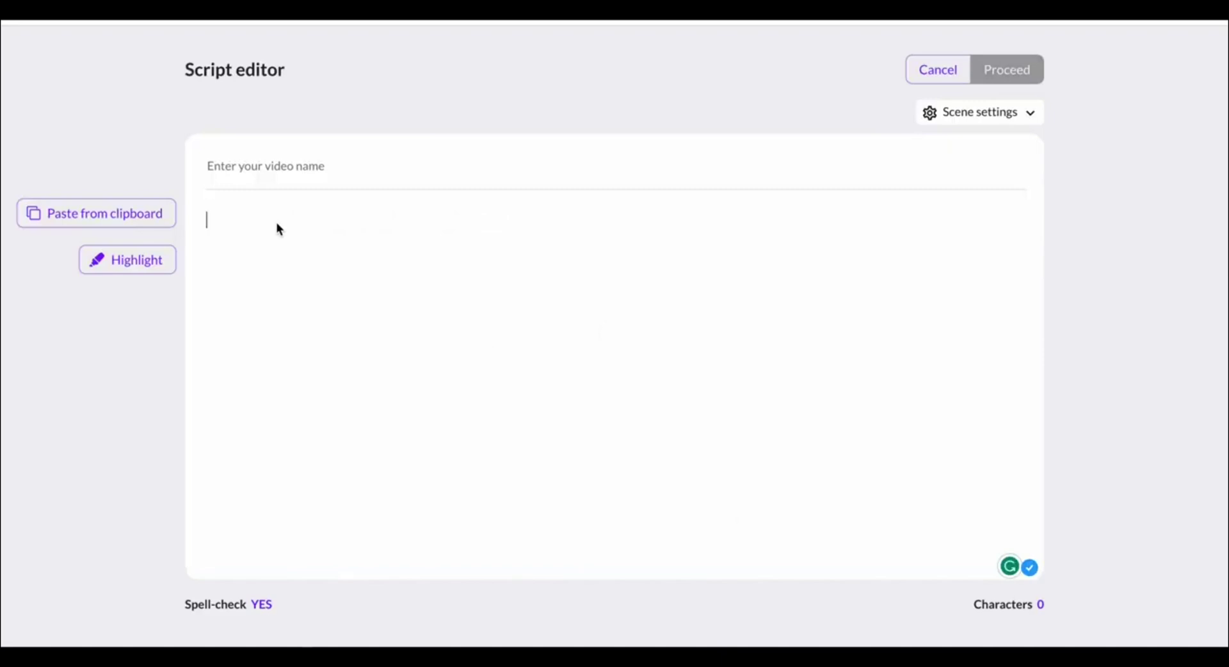
{"action": "key", "text": "ctrl+v"}
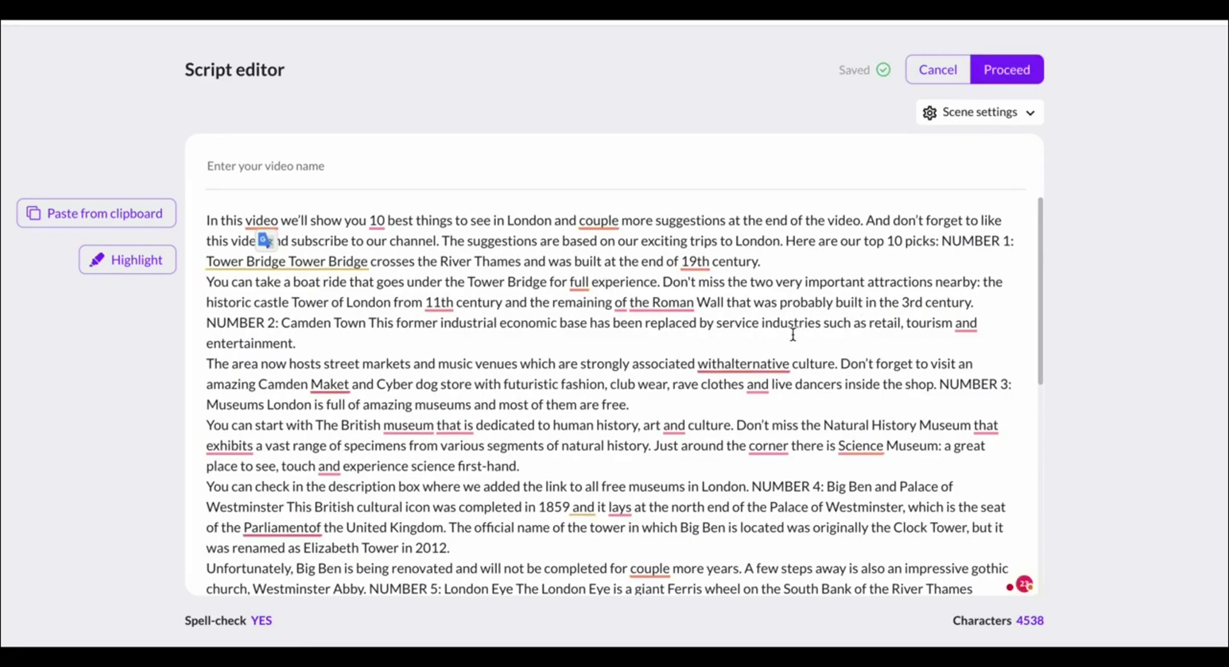
{"action": "scroll", "coordinate": [793, 330], "scroll_direction": "down", "scroll_amount": 8}
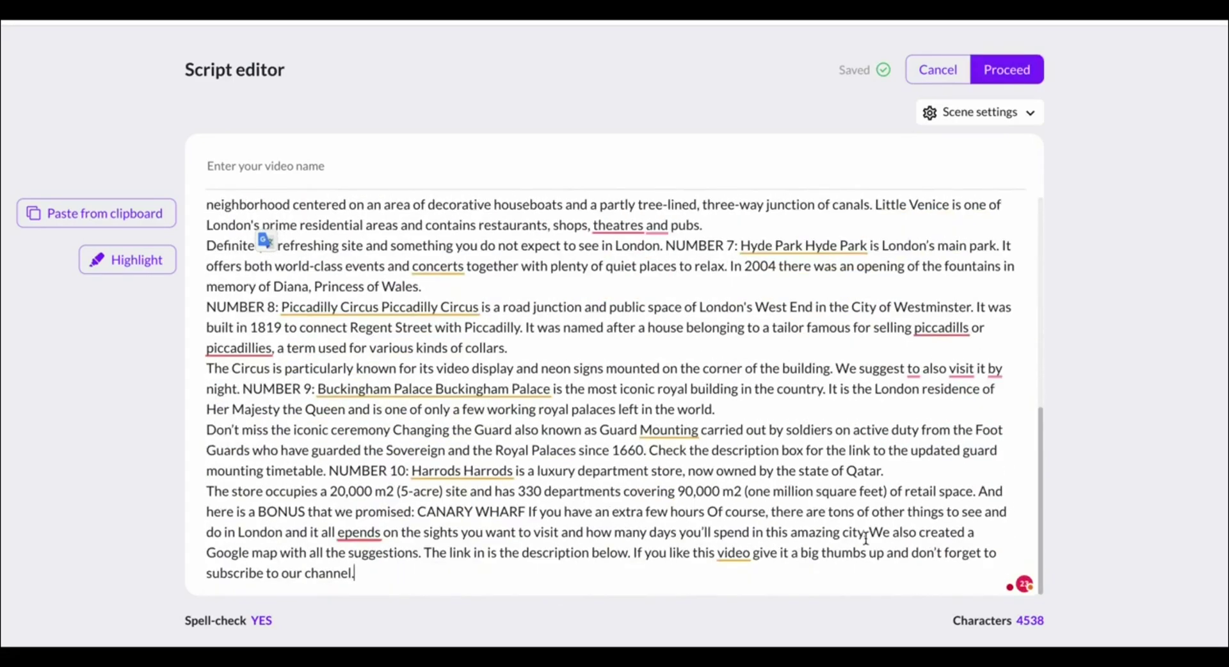
Choose the Lemon template in 16:9 landscape to start generating the storyboard
{"action": "left_click", "coordinate": [1026, 72]}
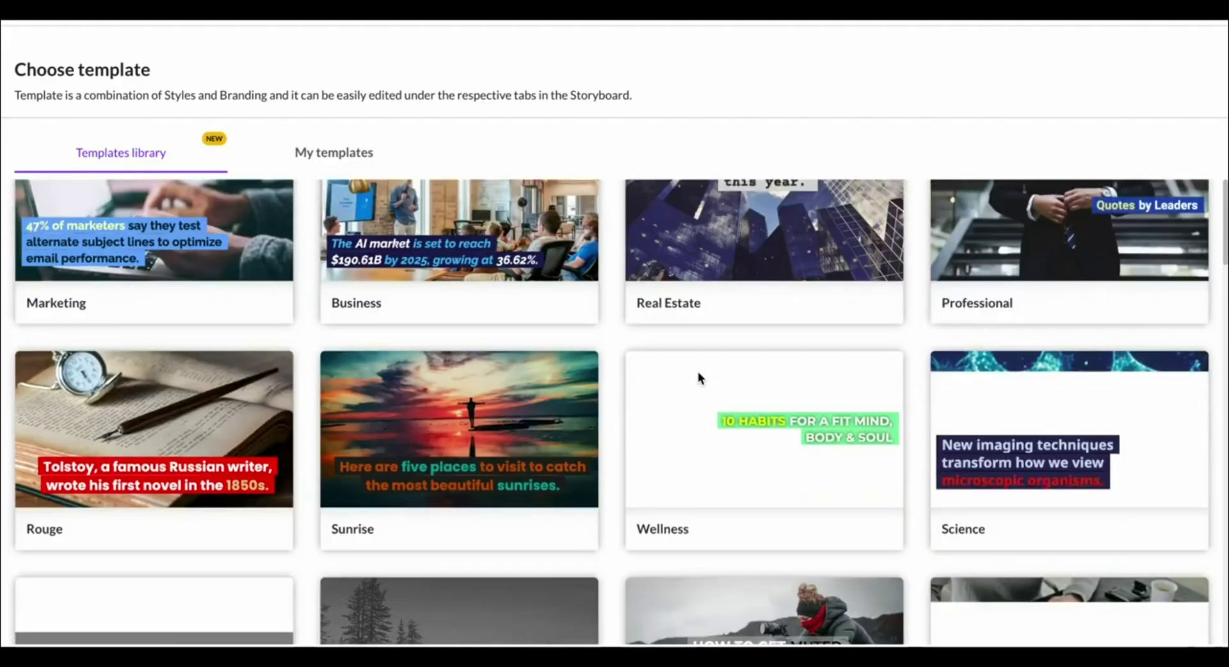
{"action": "scroll", "coordinate": [697, 372], "scroll_direction": "down", "scroll_amount": 5}
{"action": "scroll", "coordinate": [698, 377], "scroll_direction": "down", "scroll_amount": 5}
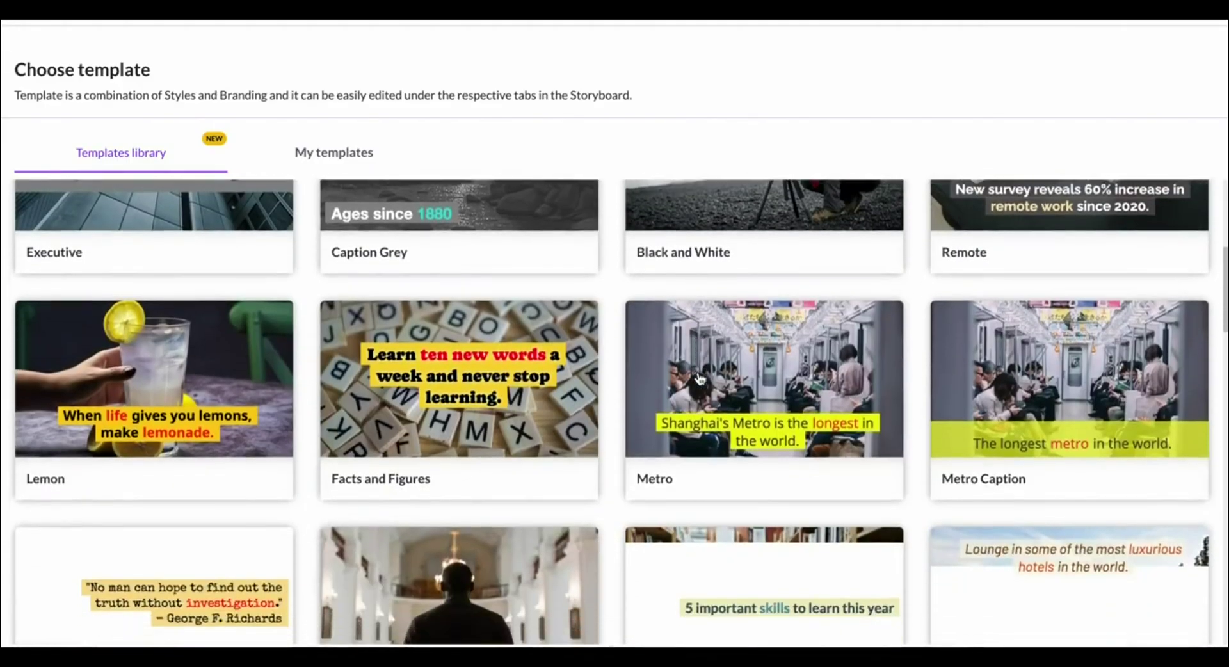
{"action": "scroll", "coordinate": [200, 282], "scroll_direction": "up", "scroll_amount": 4}
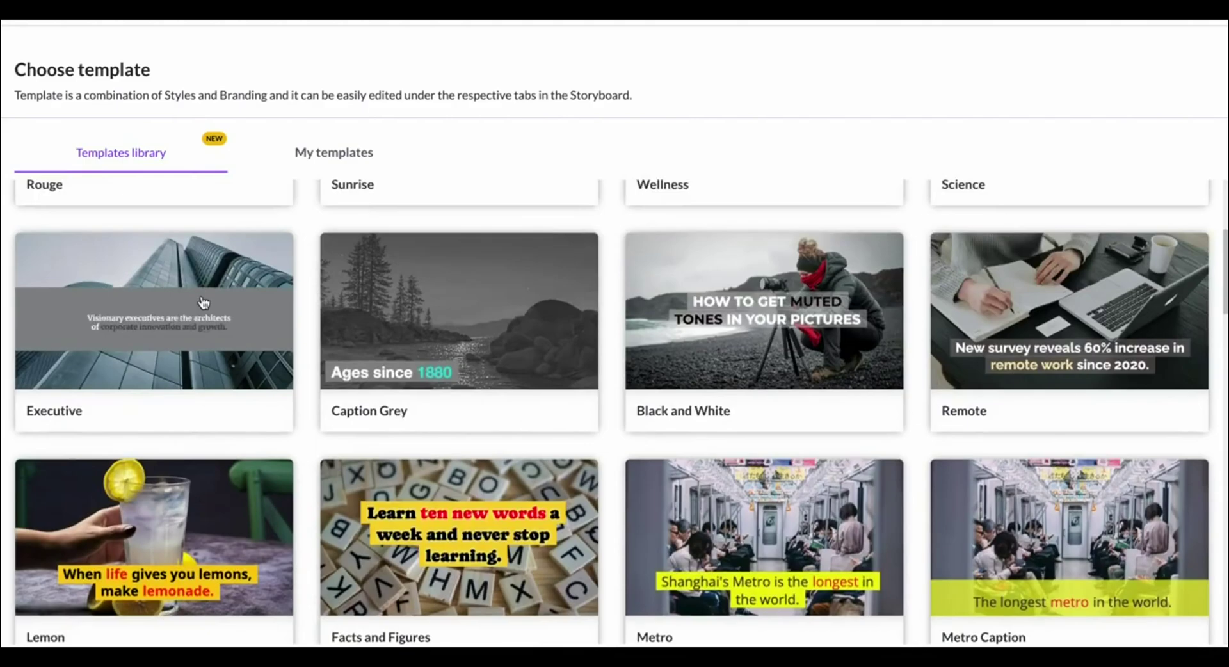
{"action": "left_click", "coordinate": [185, 542]}
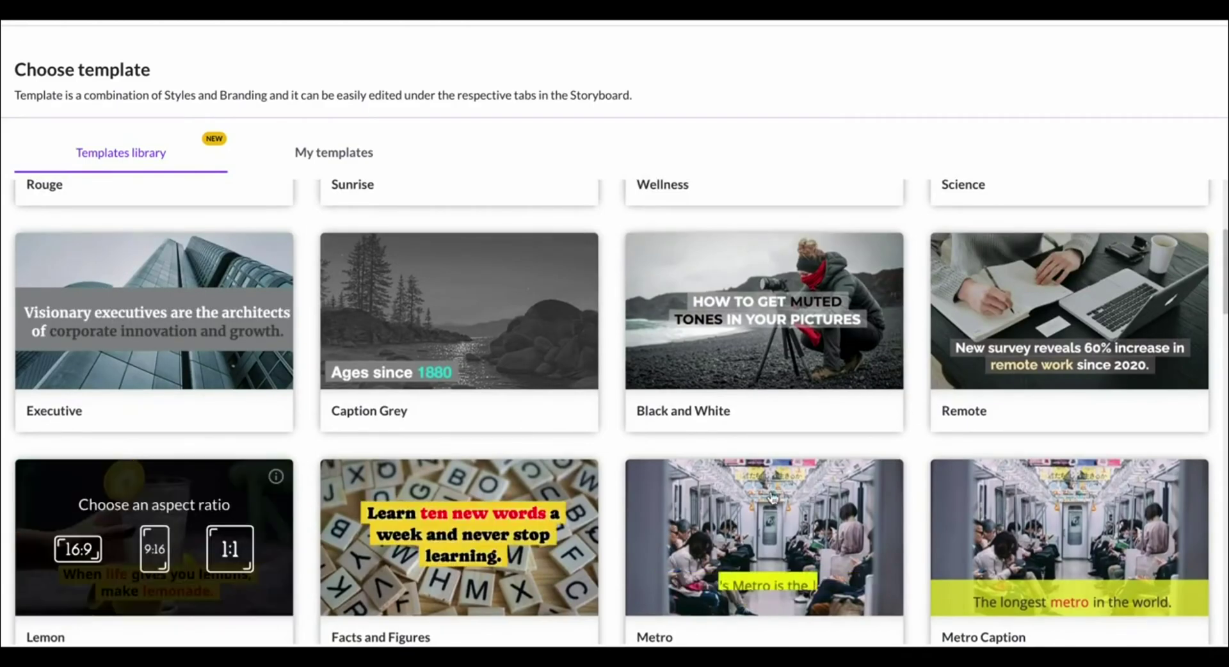
{"action": "scroll", "coordinate": [302, 486], "scroll_direction": "down", "scroll_amount": 2}
{"action": "scroll", "coordinate": [299, 475], "scroll_direction": "down", "scroll_amount": 2}
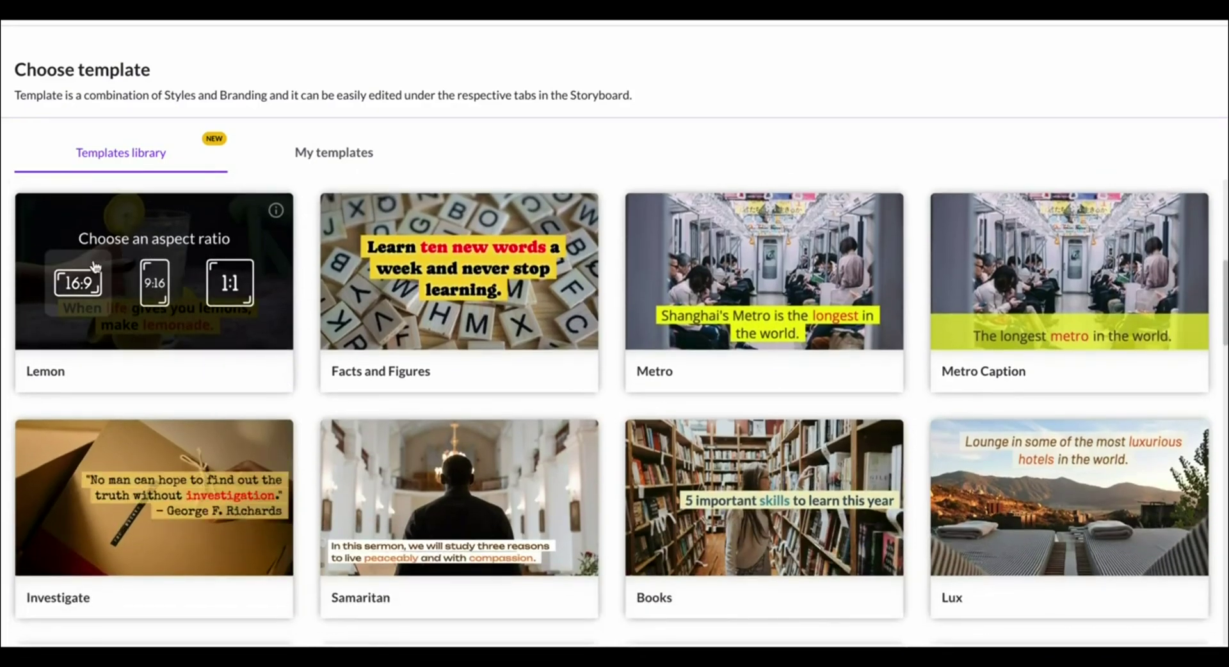
{"action": "left_click", "coordinate": [78, 282]}
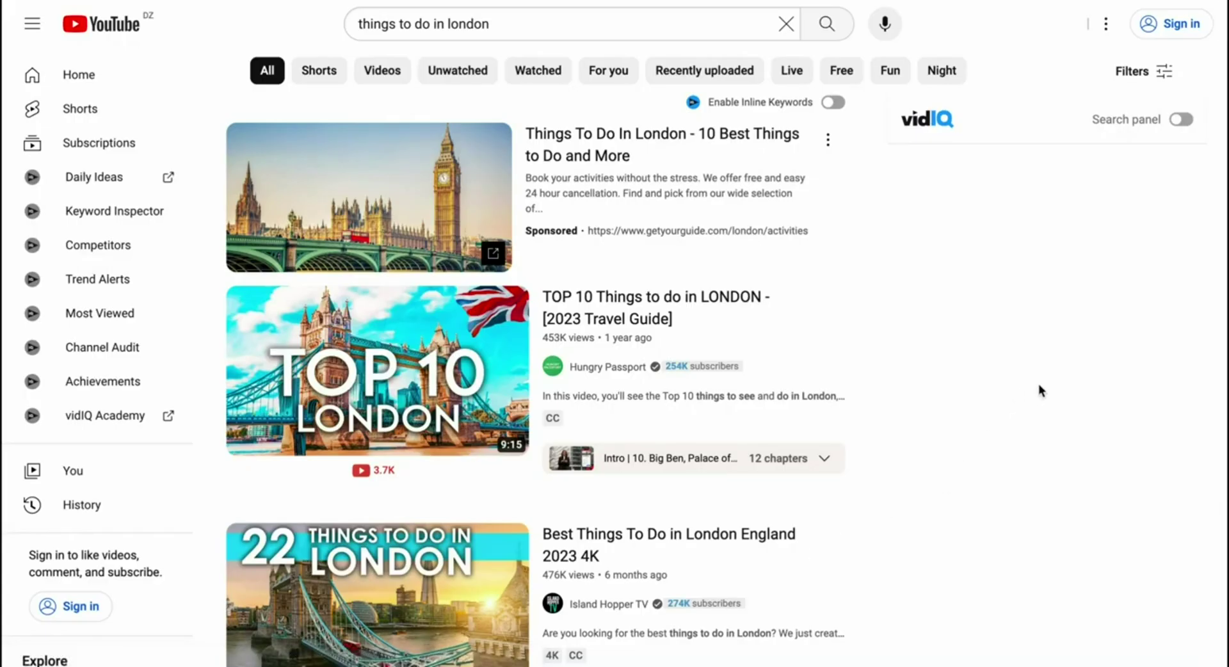
{"action": "scroll", "coordinate": [1038, 389], "scroll_direction": "down", "scroll_amount": 1}
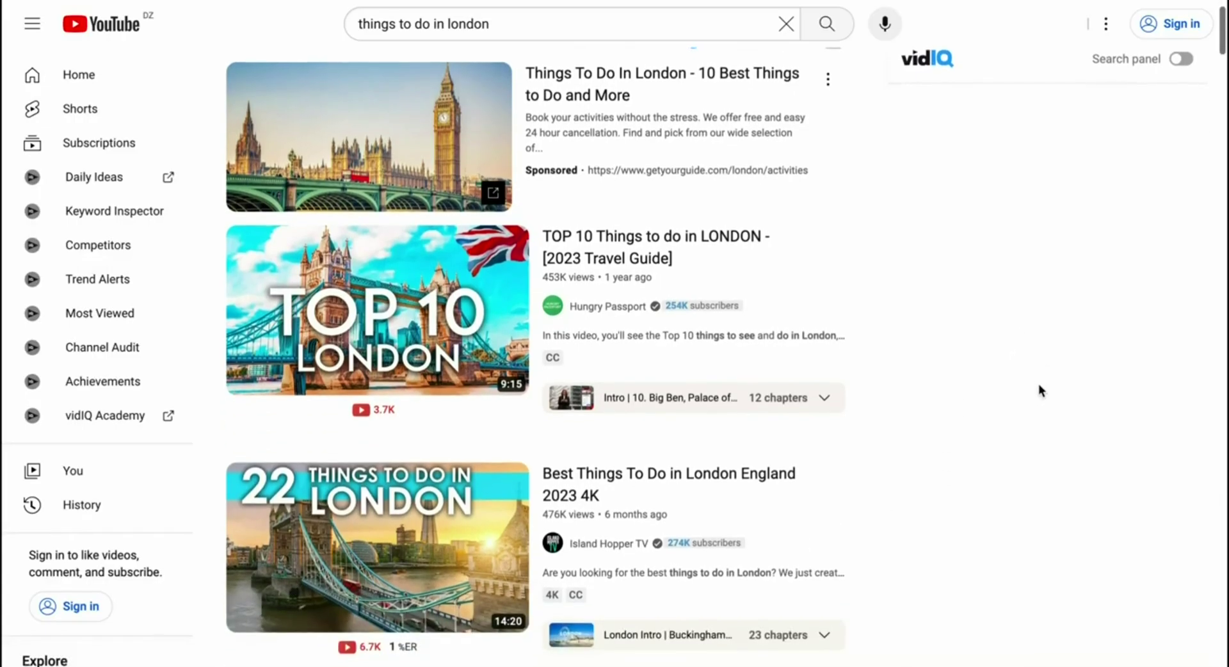
{"action": "scroll", "coordinate": [1038, 390], "scroll_direction": "up", "scroll_amount": 1}
{"action": "scroll", "coordinate": [1039, 389], "scroll_direction": "down", "scroll_amount": 4}
{"action": "scroll", "coordinate": [1039, 389], "scroll_direction": "down", "scroll_amount": 8}
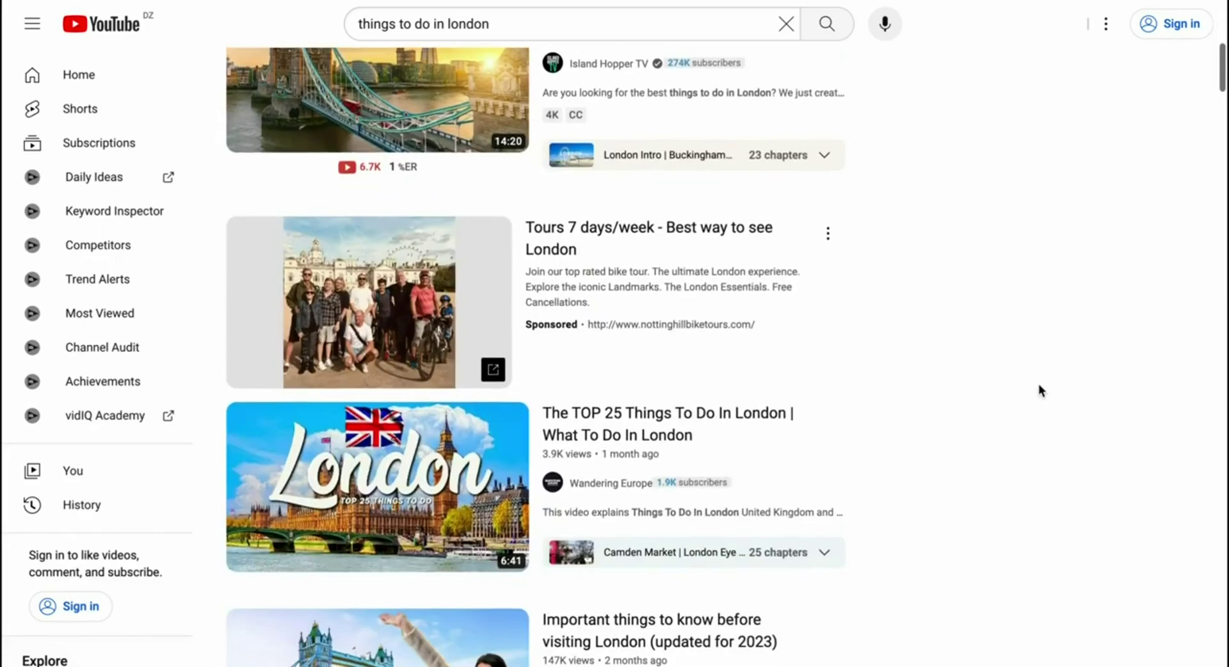
{"action": "scroll", "coordinate": [1039, 385], "scroll_direction": "down", "scroll_amount": 4}
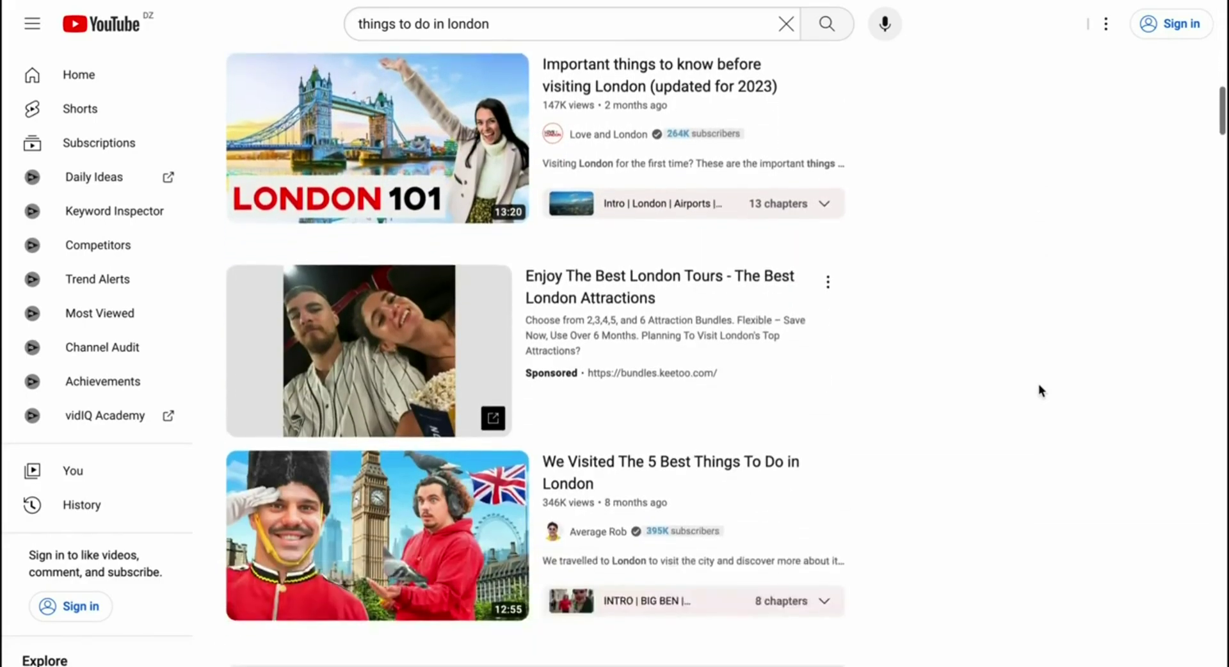
{"action": "scroll", "coordinate": [1038, 384], "scroll_direction": "down", "scroll_amount": 5}
{"action": "scroll", "coordinate": [1038, 389], "scroll_direction": "down", "scroll_amount": 5}
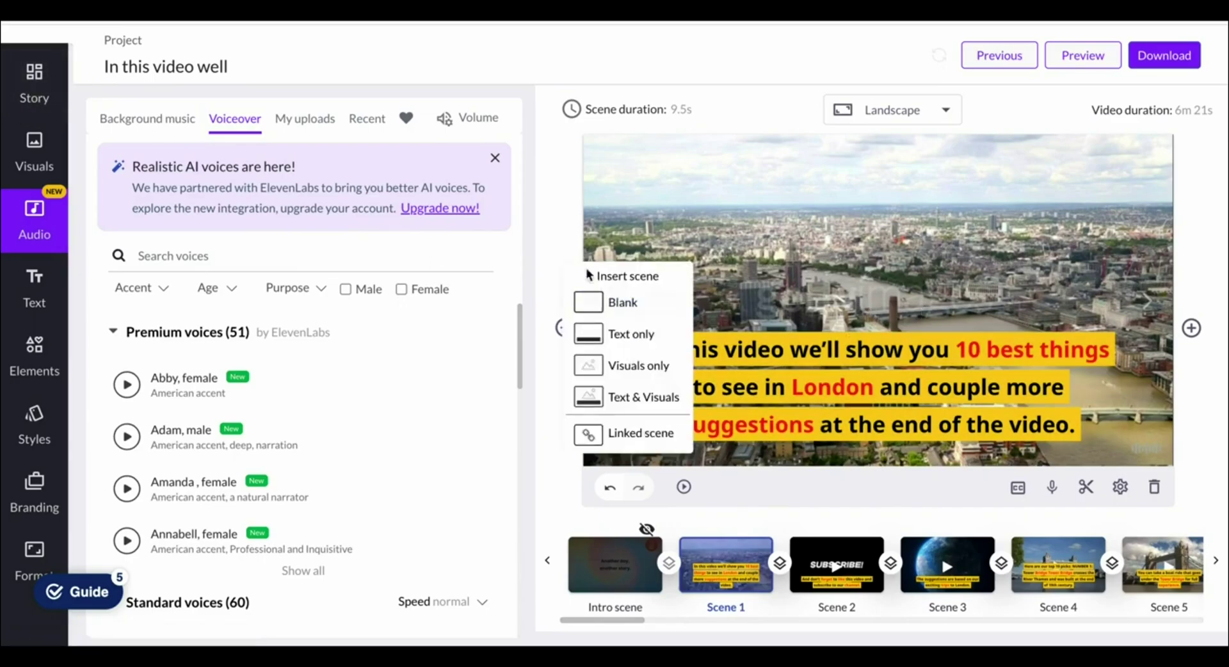
Review the Insert scene options and scroll along the scene timeline
{"action": "mouse_move", "coordinate": [471, 380]}
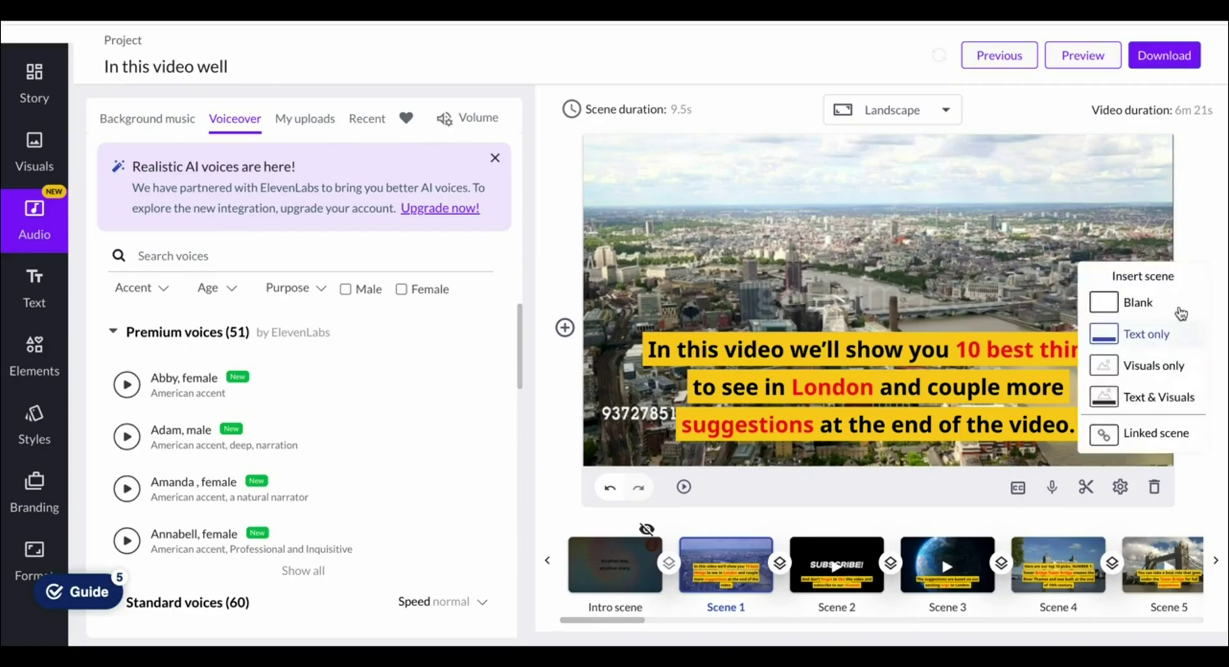
{"action": "scroll", "coordinate": [901, 544], "scroll_direction": "right", "scroll_amount": 10}
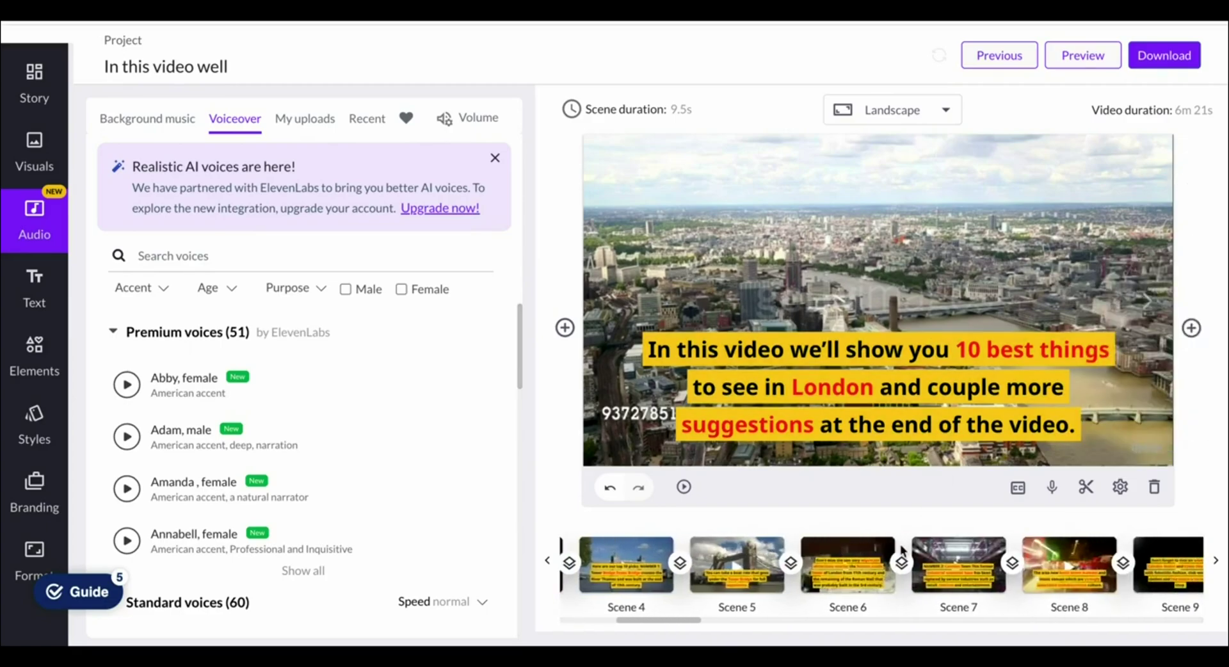
{"action": "scroll", "coordinate": [900, 545], "scroll_direction": "right", "scroll_amount": 12}
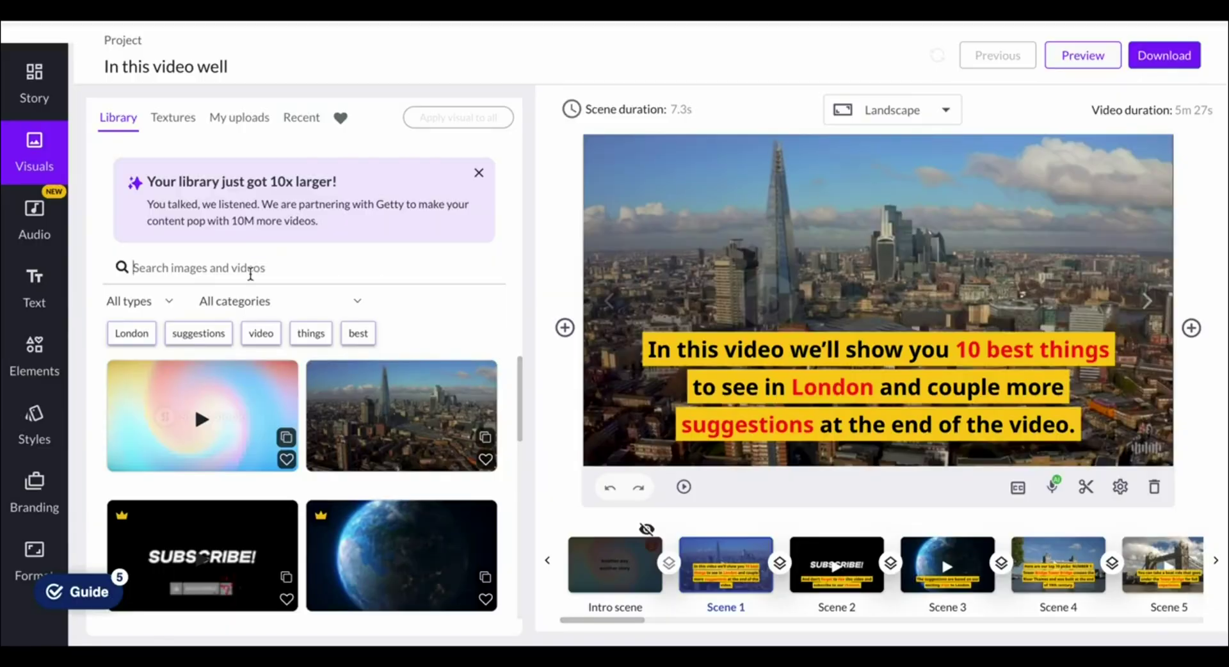
Search the library for 'london' and use the Big Ben clip for scene 1
{"action": "left_click", "coordinate": [250, 269]}
{"action": "type", "text": "london"}
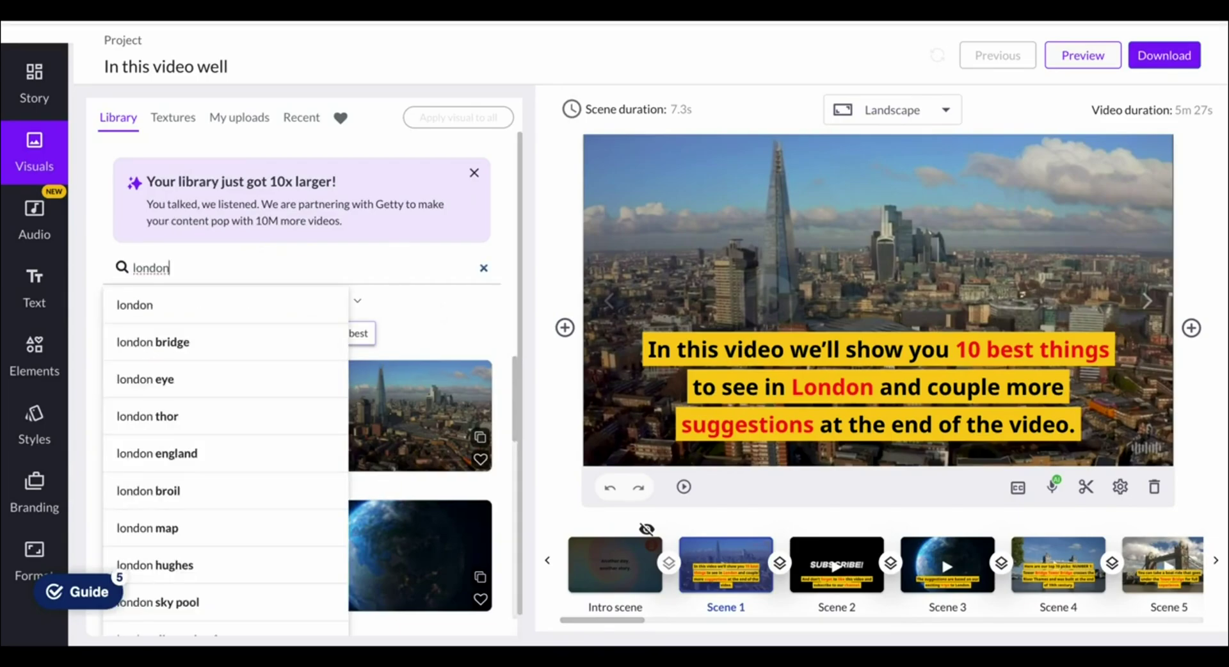
{"action": "key", "text": "Return"}
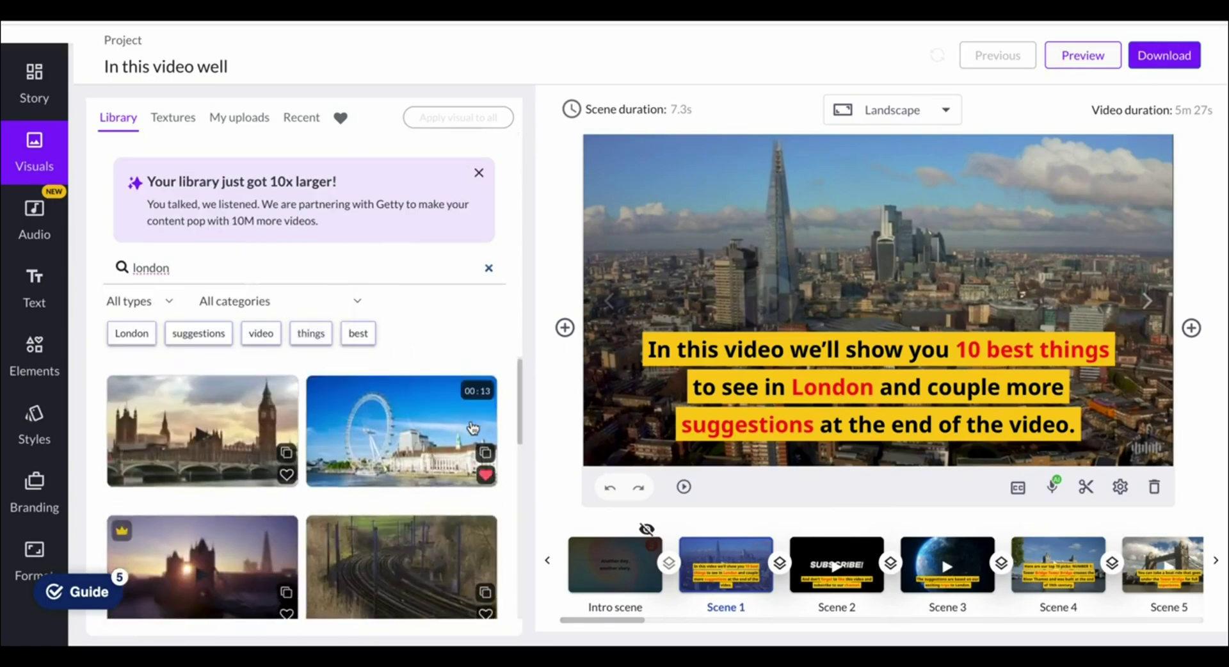
{"action": "scroll", "coordinate": [198, 430], "scroll_direction": "down", "scroll_amount": 1}
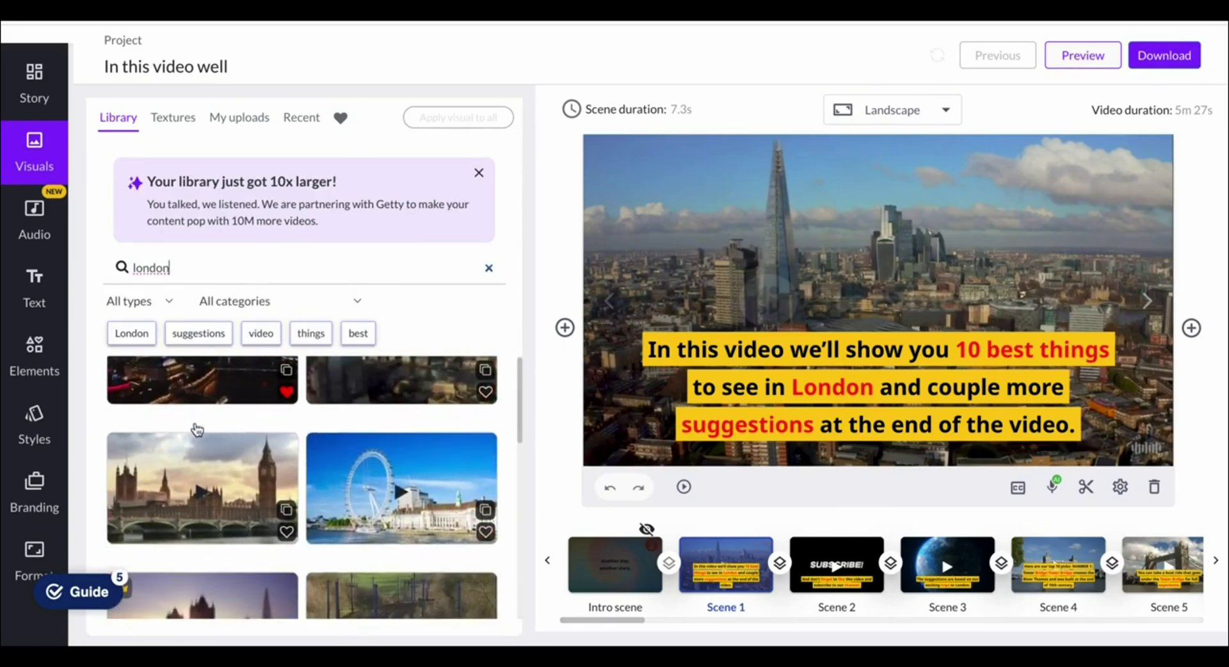
{"action": "left_click", "coordinate": [221, 473]}
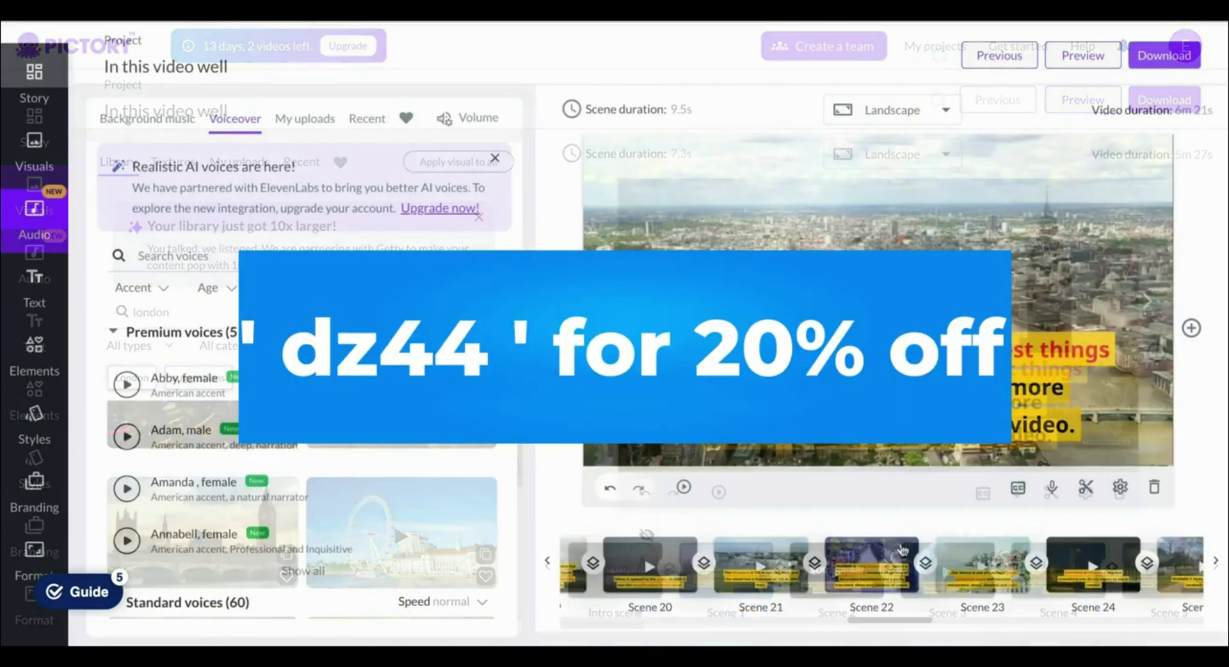
Dismiss the ElevenLabs realistic AI voices notice in the Voiceover panel
{"action": "scroll", "coordinate": [1027, 545], "scroll_direction": "right", "scroll_amount": 5}
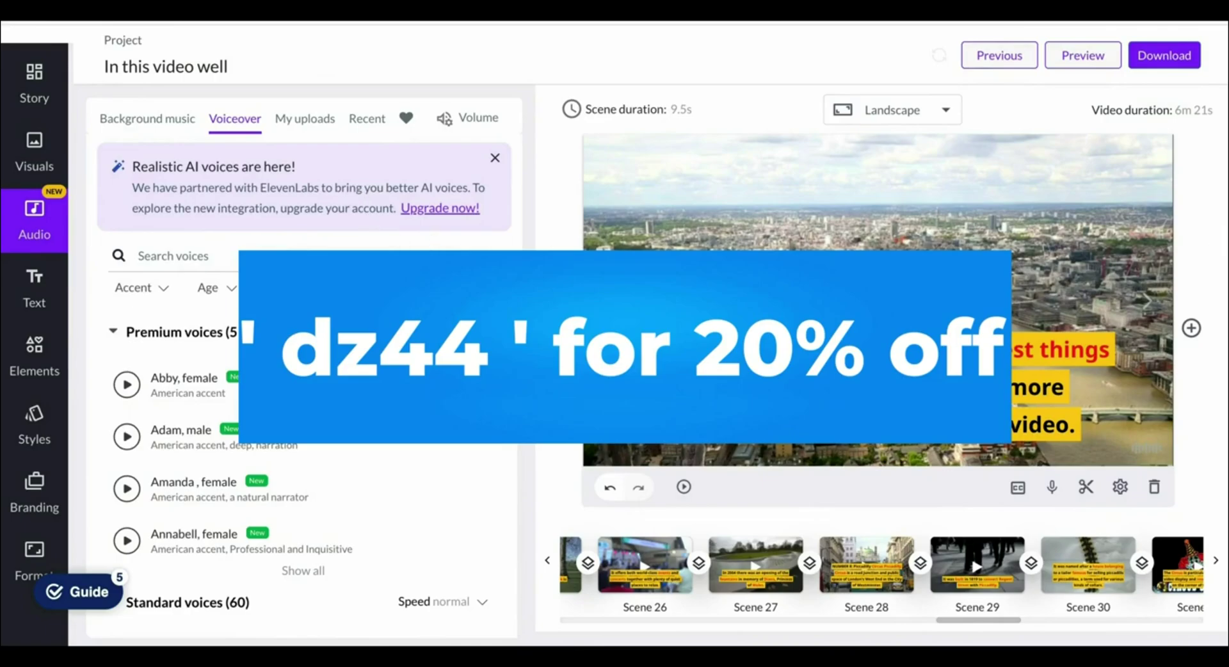
{"action": "scroll", "coordinate": [173, 329], "scroll_direction": "down", "scroll_amount": 2}
{"action": "scroll", "coordinate": [309, 326], "scroll_direction": "down", "scroll_amount": 4}
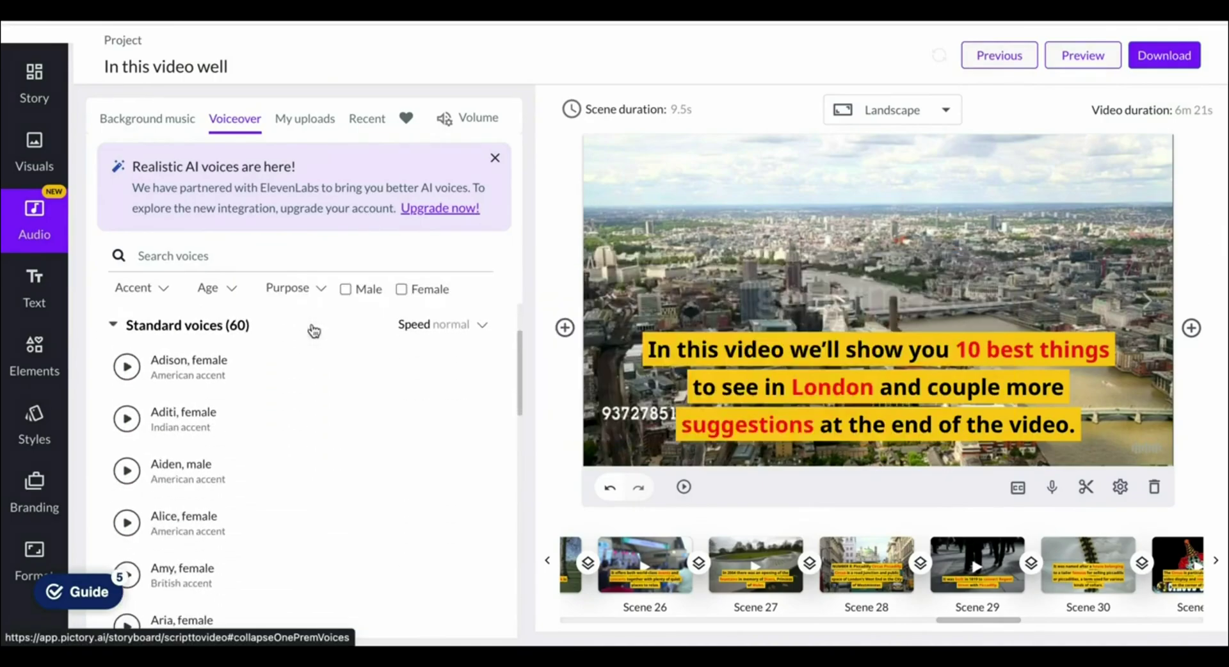
{"action": "left_click", "coordinate": [494, 158]}
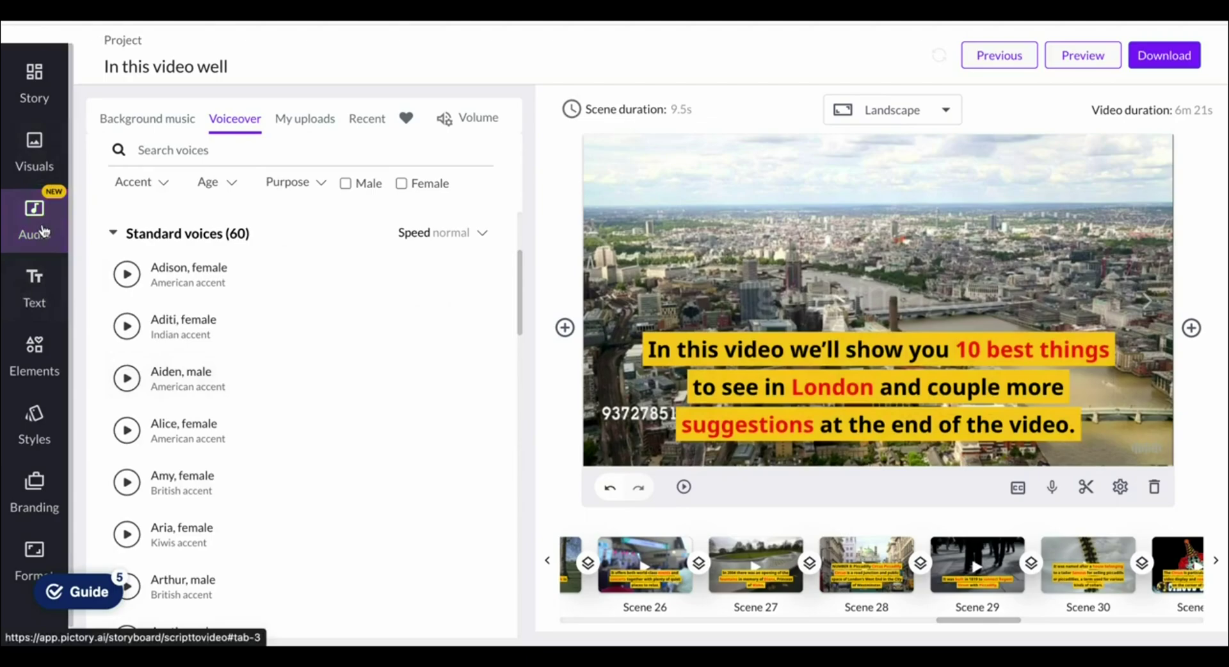
Swap the scene's footage for the aerial Shard skyline stock clip
{"action": "left_click", "coordinate": [34, 153]}
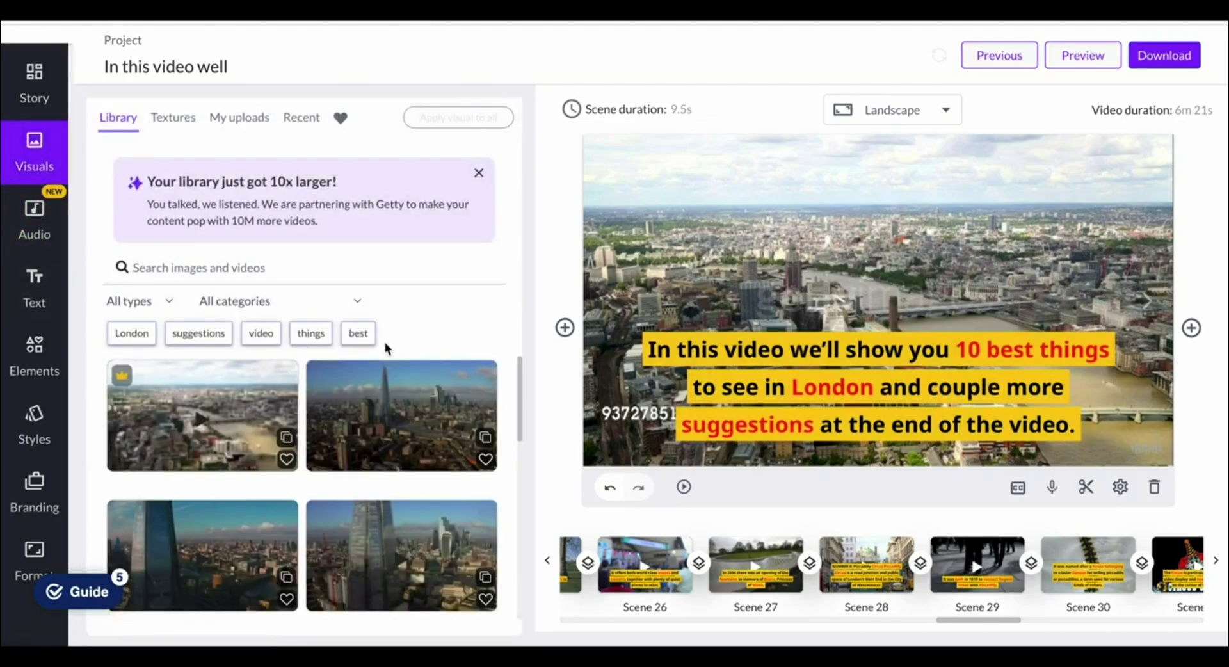
{"action": "scroll", "coordinate": [376, 385], "scroll_direction": "down", "scroll_amount": 1}
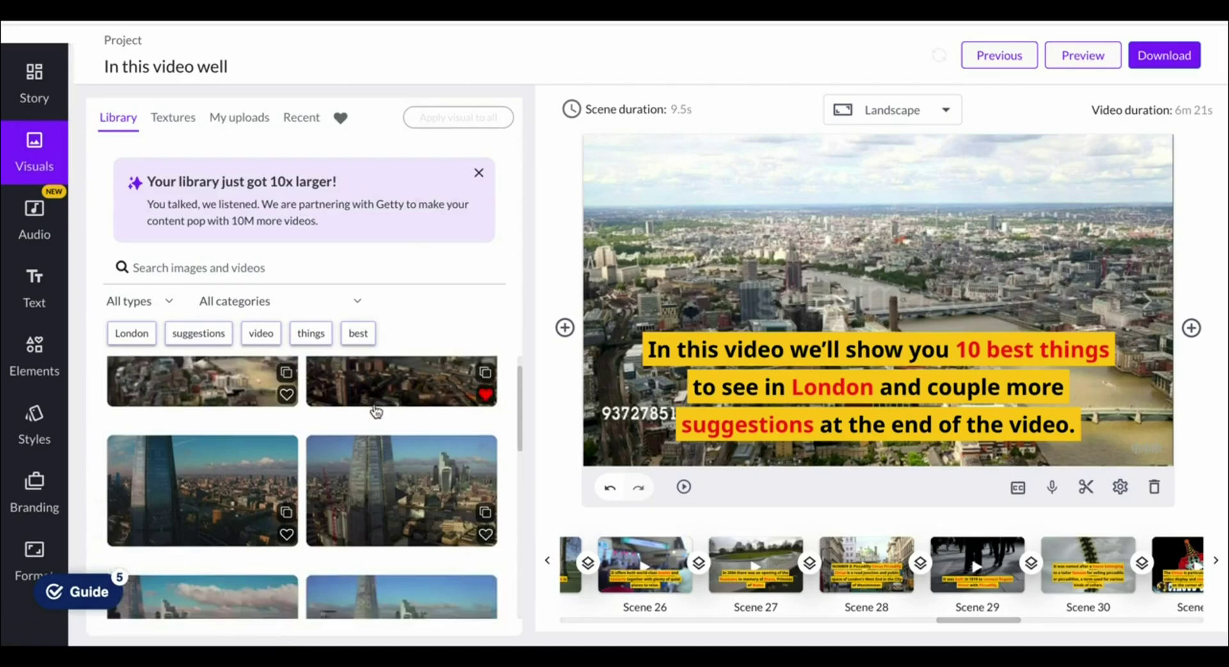
{"action": "left_click", "coordinate": [386, 397]}
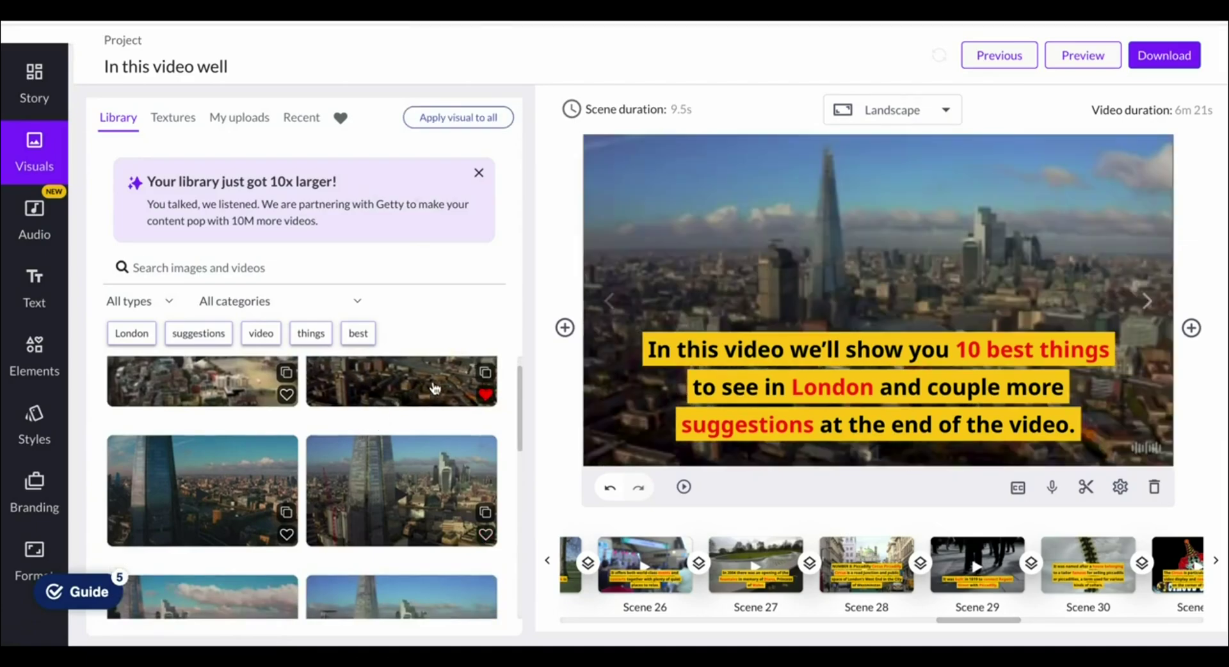